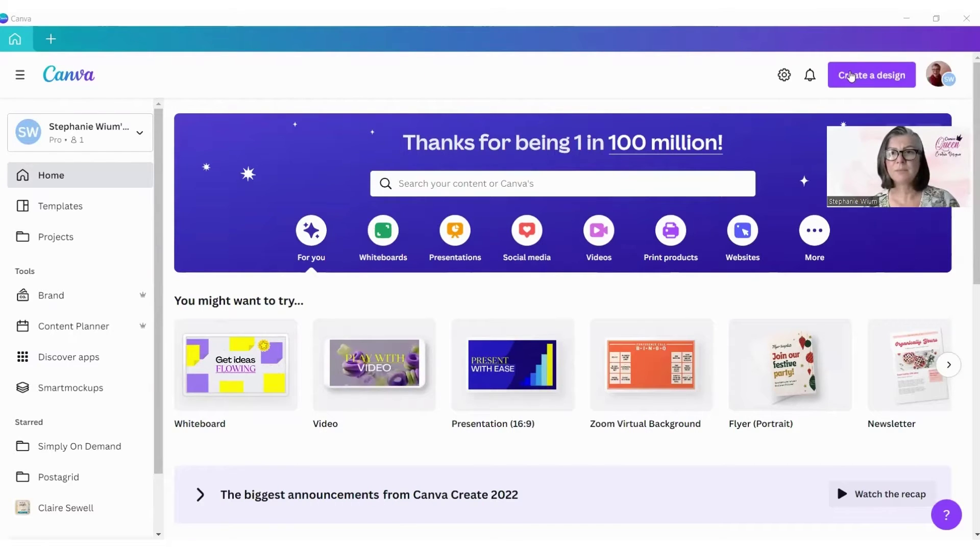
Create a new YouTube Thumbnail design from the suggested design types.
{"action": "left_click", "coordinate": [851, 77]}
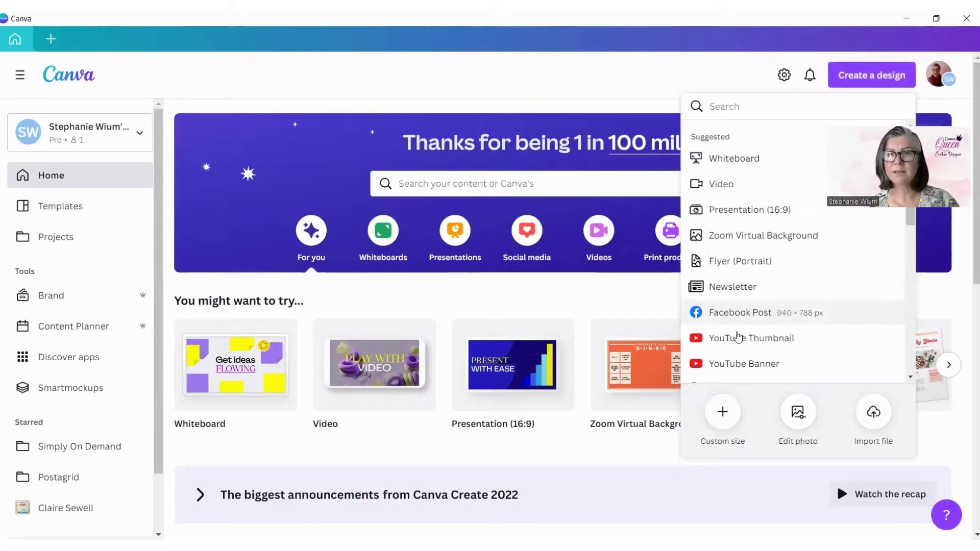
{"action": "left_click", "coordinate": [740, 339]}
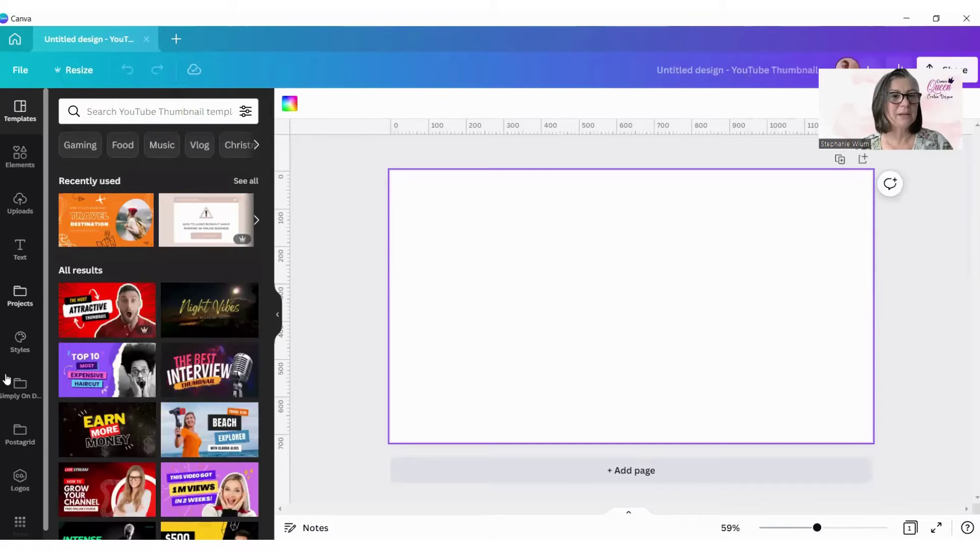
Clear the recent Photos searches in Canva, then switch to the 'baby animals' Google Images results.
{"action": "left_click", "coordinate": [19, 522]}
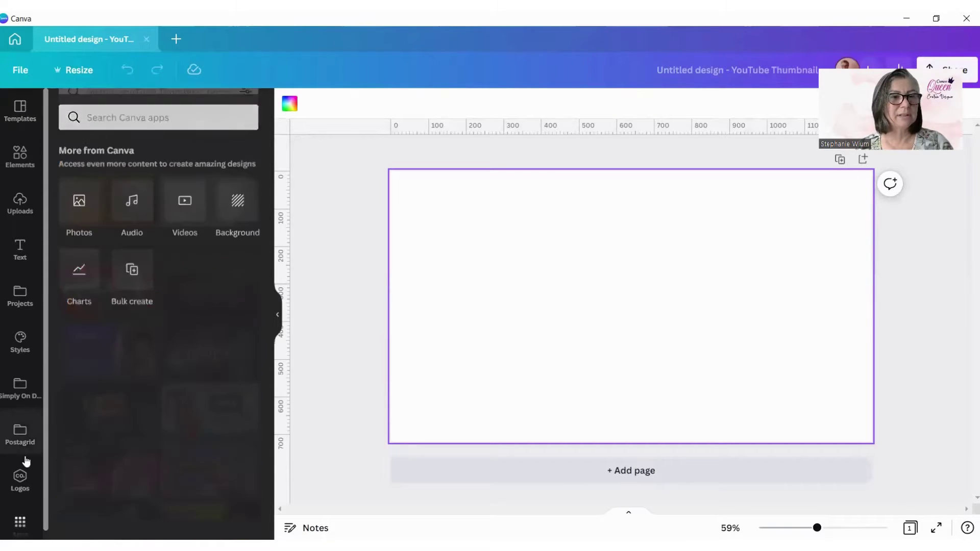
{"action": "left_click", "coordinate": [81, 193]}
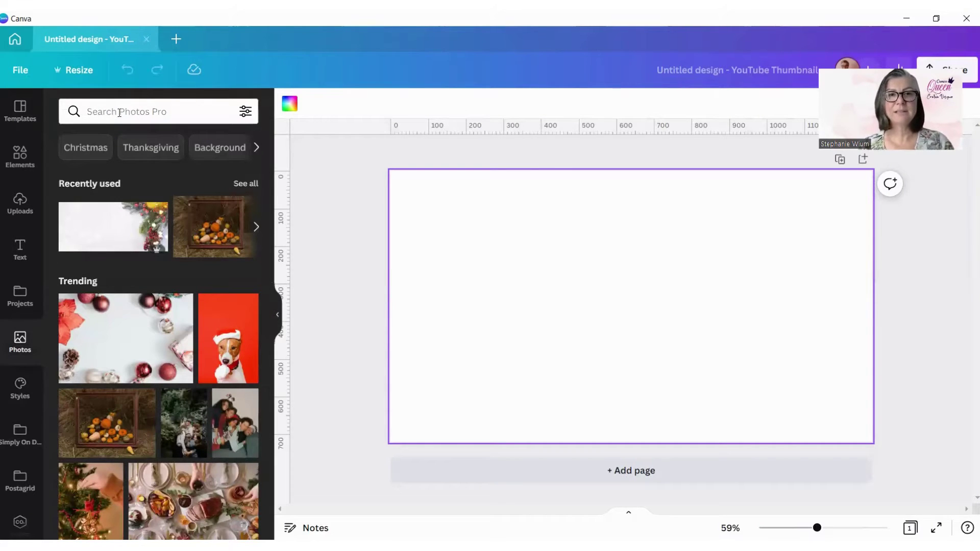
{"action": "left_click", "coordinate": [119, 112]}
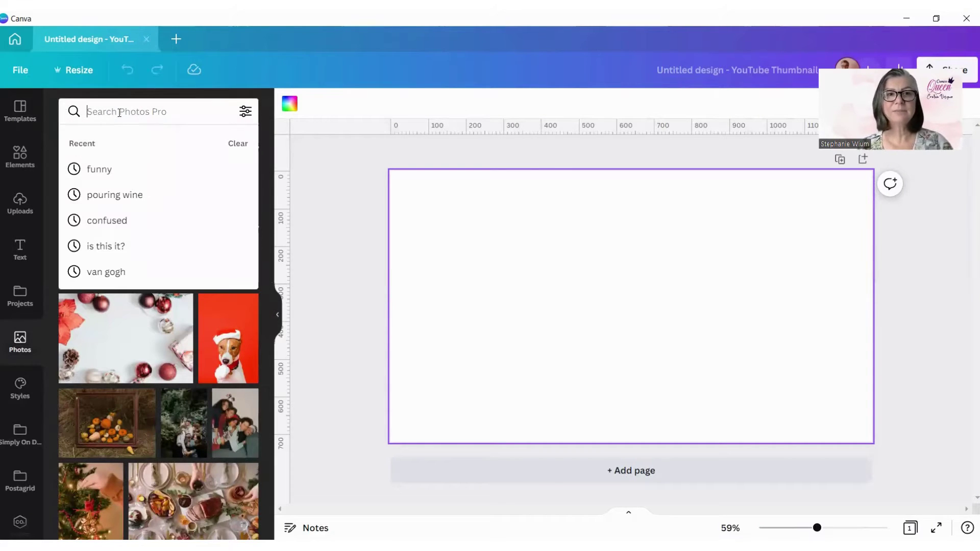
{"action": "left_click", "coordinate": [237, 148]}
{"action": "left_click", "coordinate": [366, 276]}
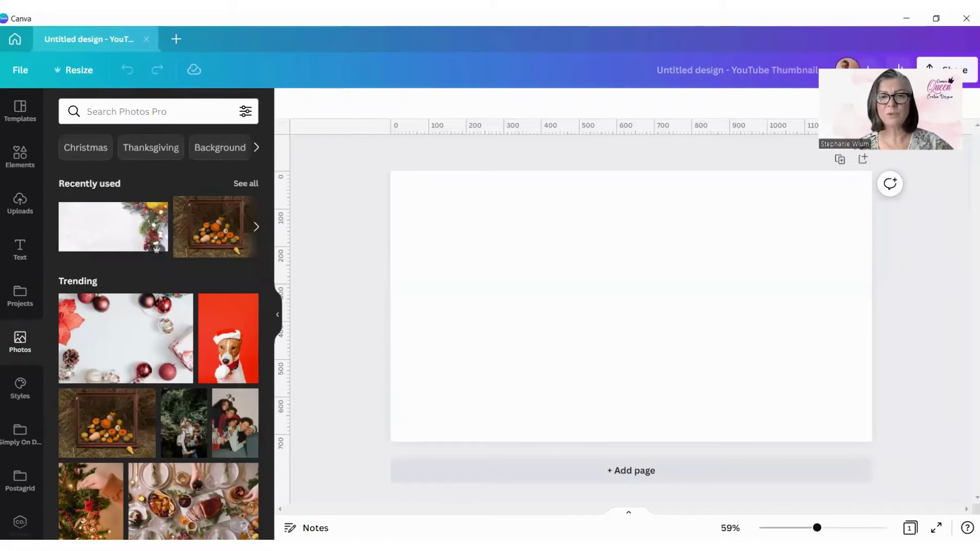
{"action": "key", "text": "alt+Tab"}
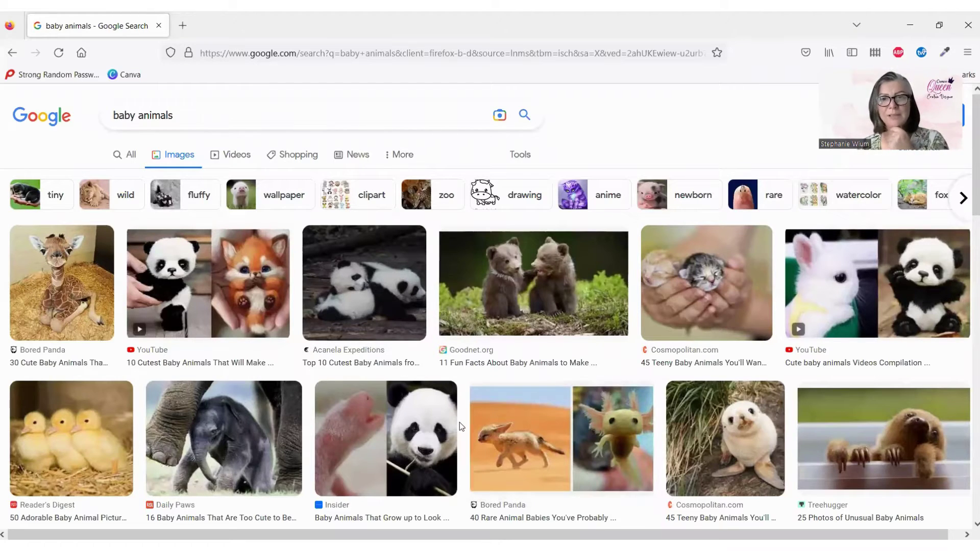
Open the kitten result's source, the Cosmopolitan '45 Teeny Baby Animals' article.
{"action": "left_click", "coordinate": [663, 324]}
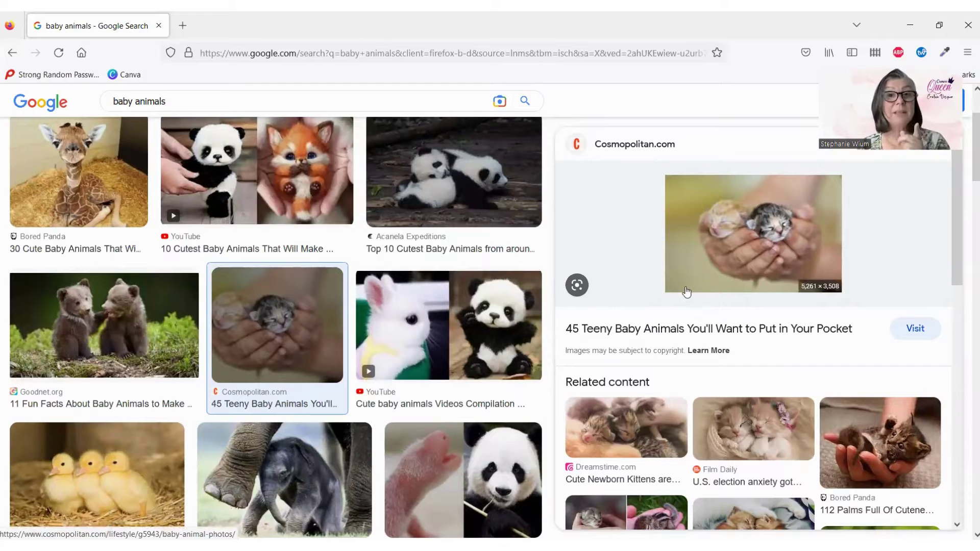
{"action": "left_click", "coordinate": [727, 228]}
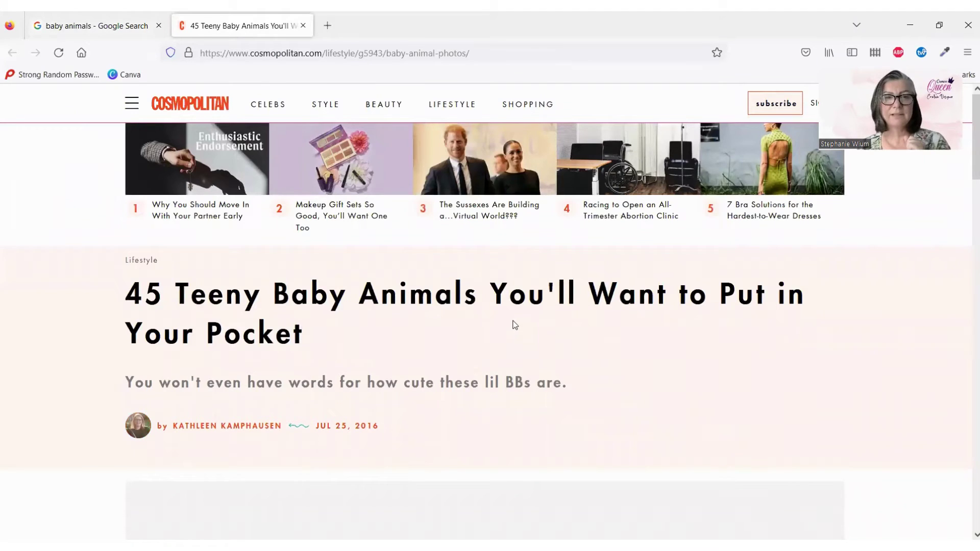
{"action": "scroll", "coordinate": [515, 324], "scroll_direction": "down", "scroll_amount": 10}
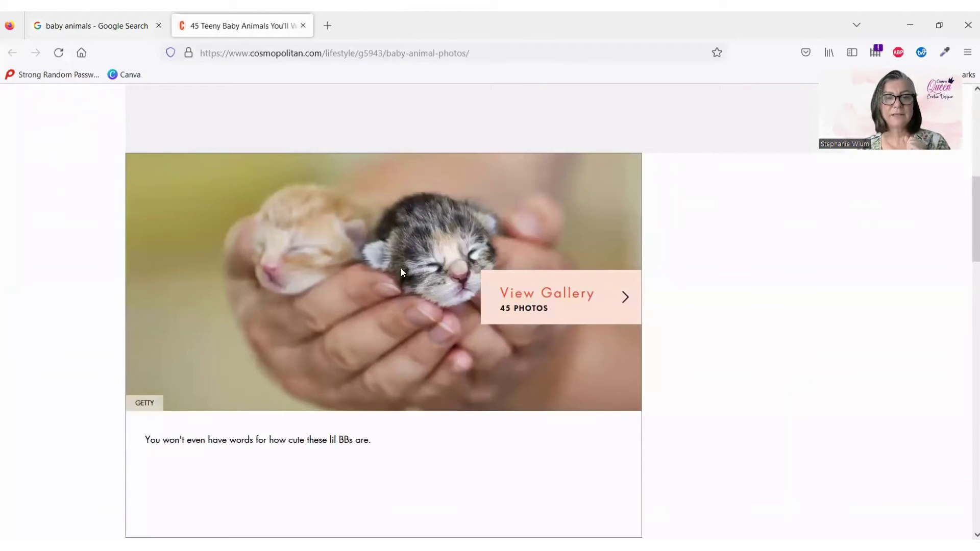
Copy the kitten image from the article and return to the Canva design.
{"action": "right_click", "coordinate": [388, 253]}
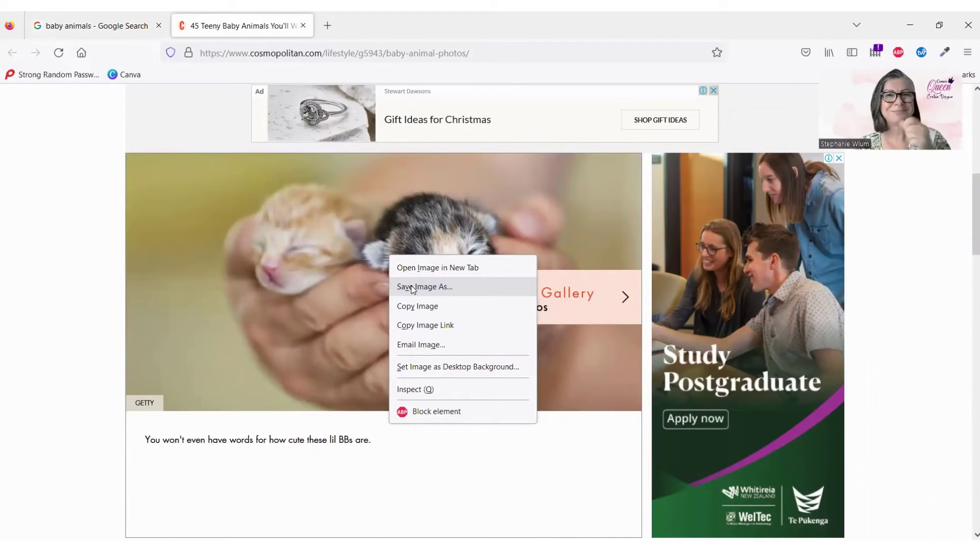
{"action": "left_click", "coordinate": [253, 248]}
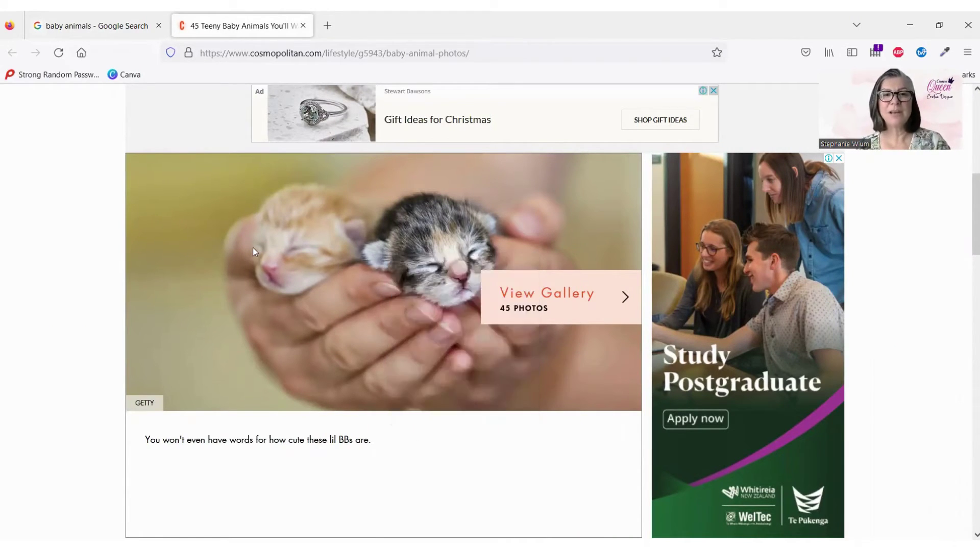
{"action": "right_click", "coordinate": [333, 224]}
{"action": "left_click", "coordinate": [366, 282]}
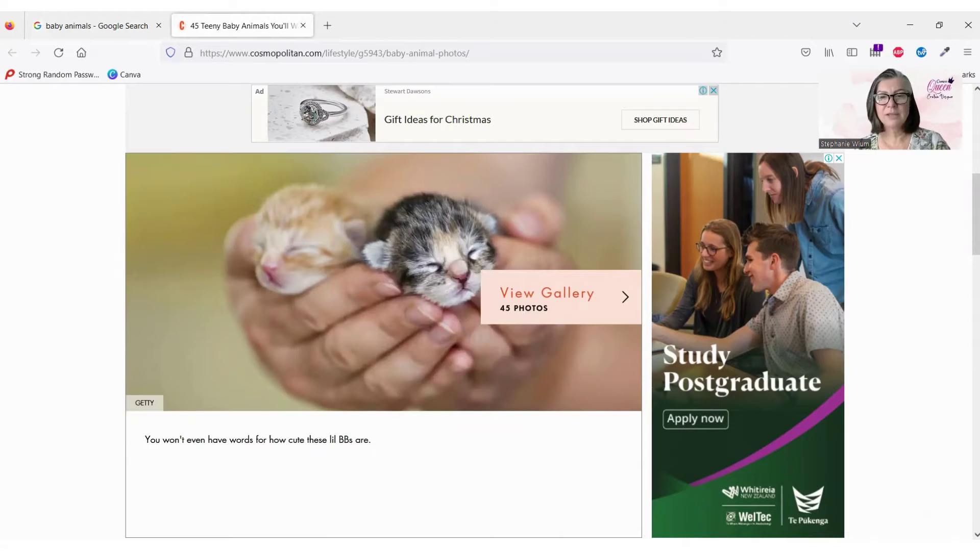
{"action": "key", "text": "alt+Tab"}
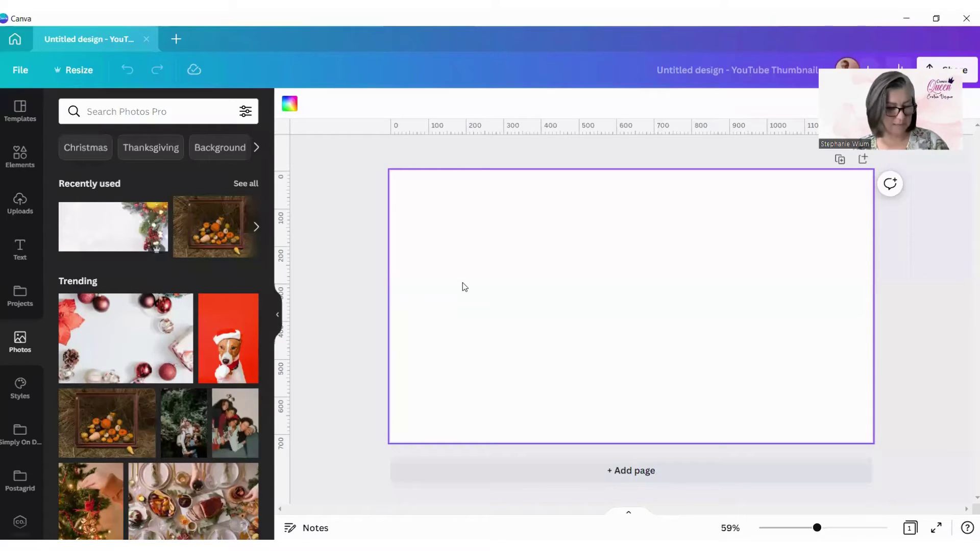
Paste the kitten photo onto page 1 and add a blank second page.
{"action": "key", "text": "ctrl+v"}
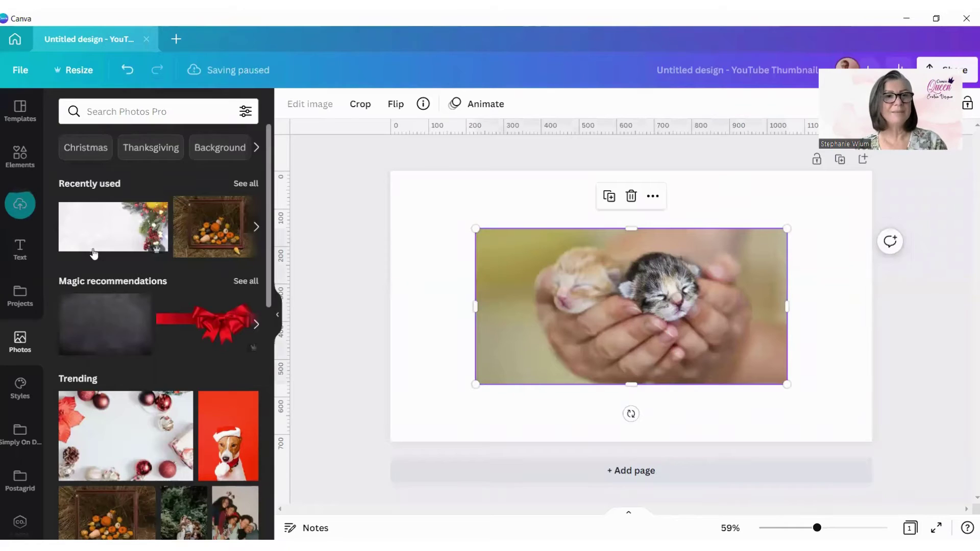
{"action": "left_click", "coordinate": [26, 208]}
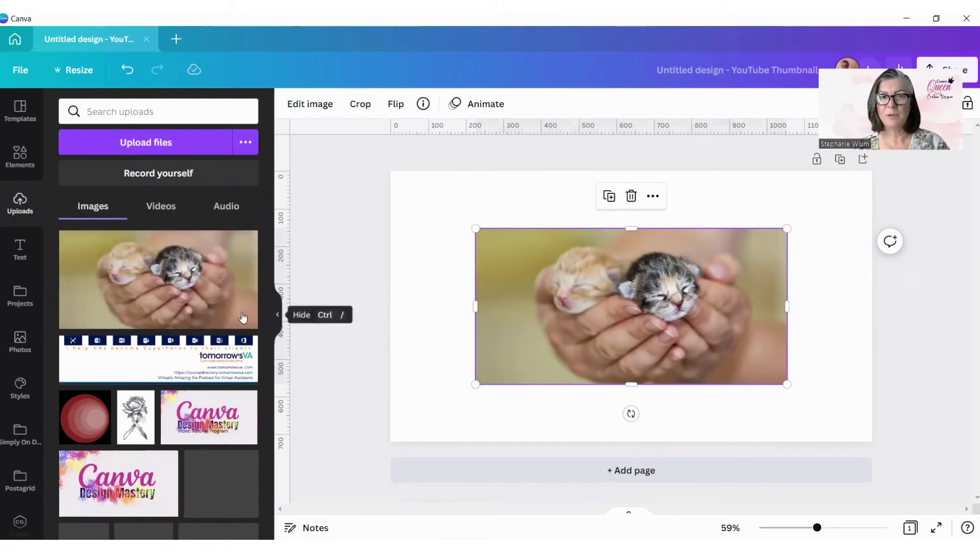
{"action": "left_click", "coordinate": [279, 316]}
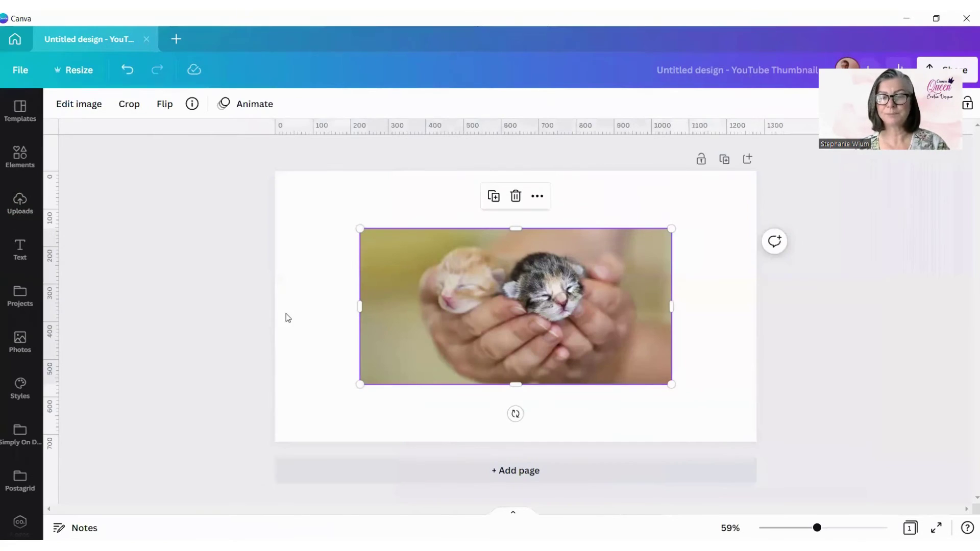
{"action": "left_click", "coordinate": [455, 478]}
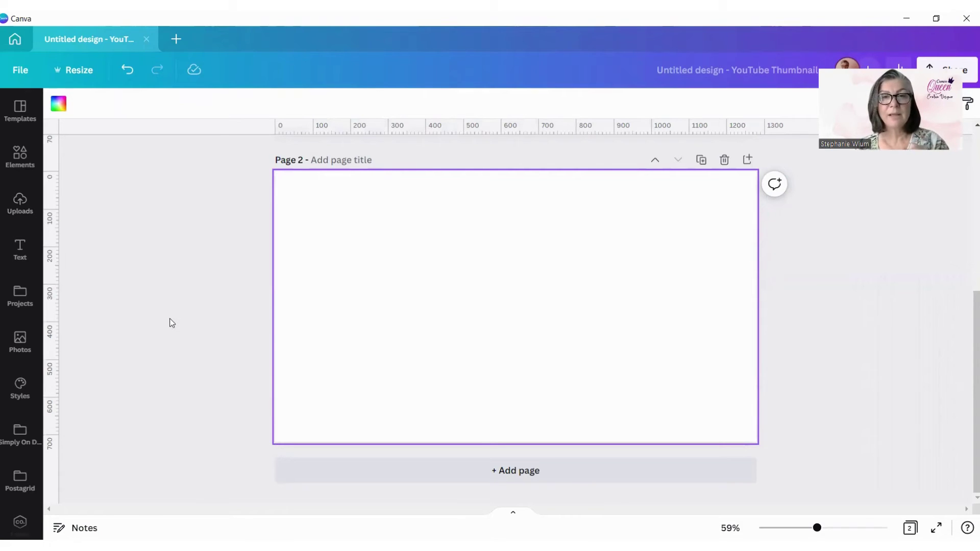
Paste the copied kitten photo onto the blank Page 2.
{"action": "right_click", "coordinate": [392, 289]}
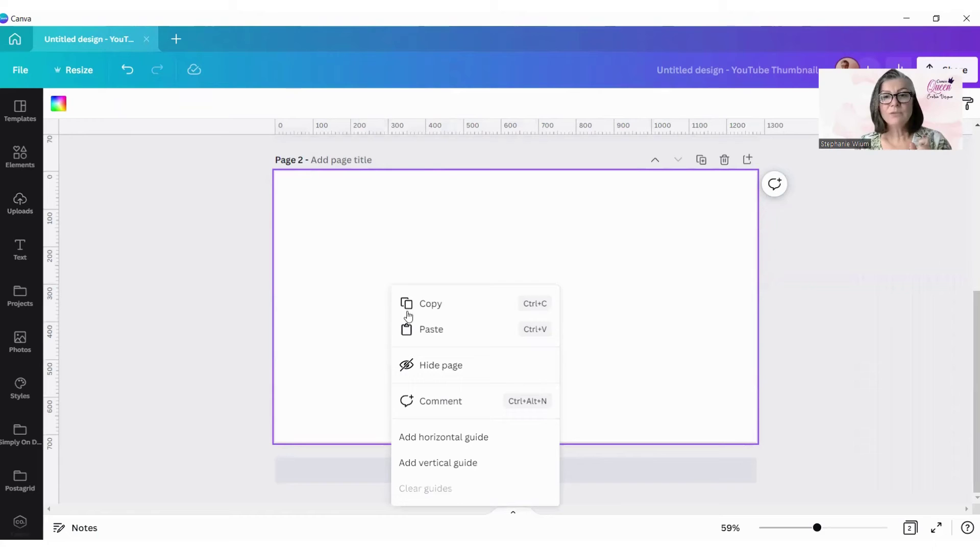
{"action": "right_click", "coordinate": [411, 253]}
{"action": "left_click", "coordinate": [371, 227]}
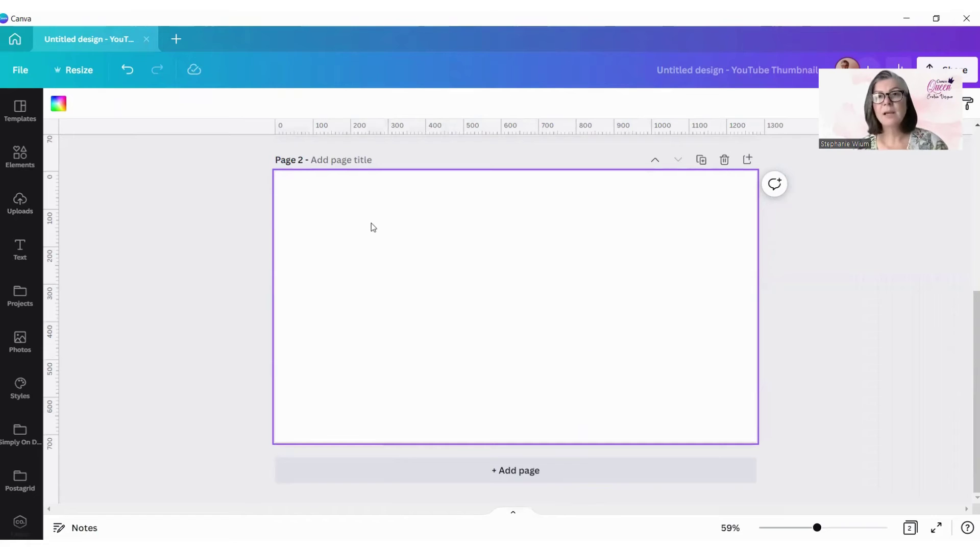
{"action": "key", "text": "ctrl+v"}
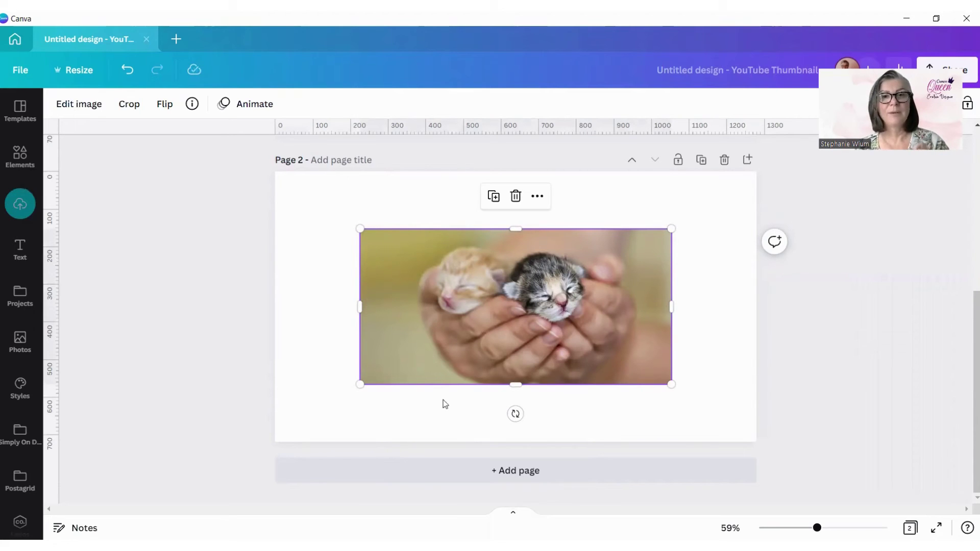
Copy the bear cubs image from the baby animals results and add a blank Page 3 in Canva.
{"action": "key", "text": "alt+Tab"}
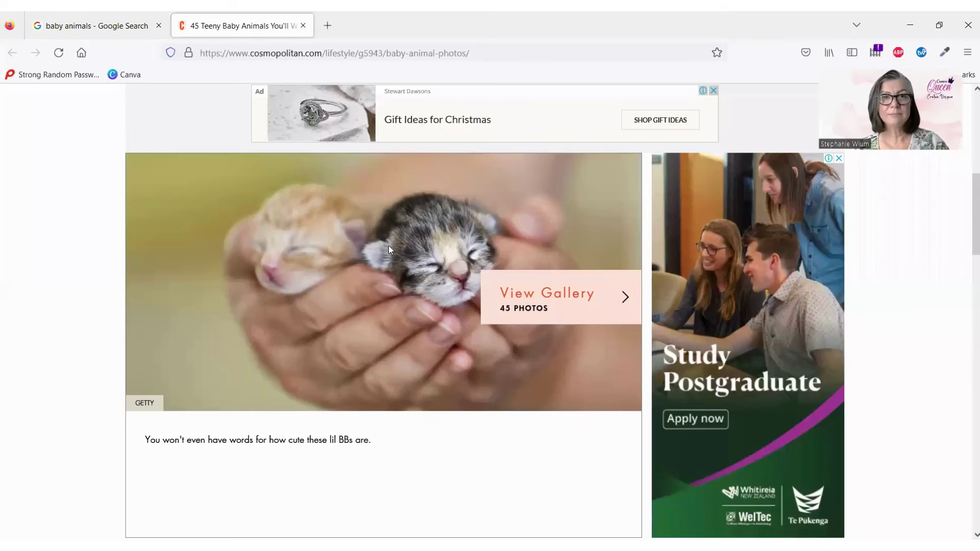
{"action": "left_click", "coordinate": [80, 27]}
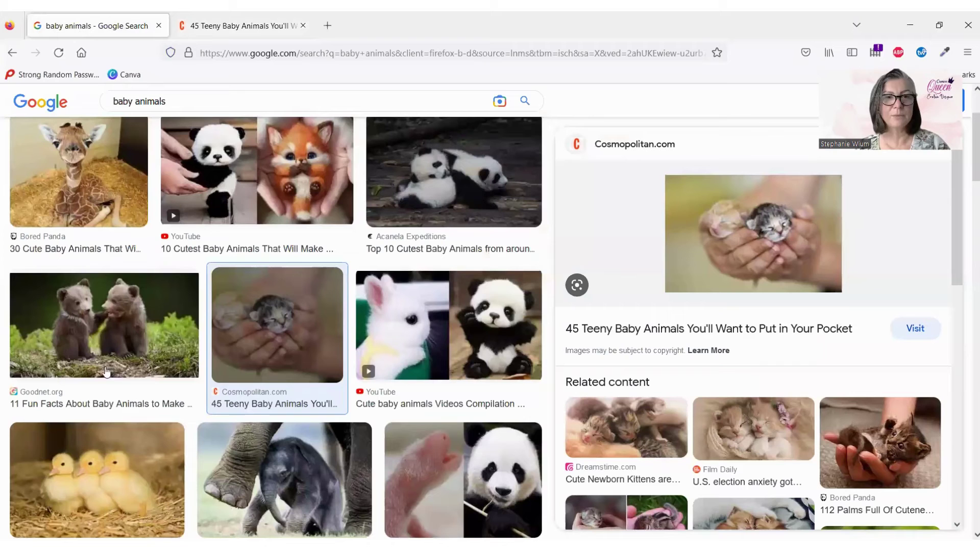
{"action": "left_click", "coordinate": [101, 350]}
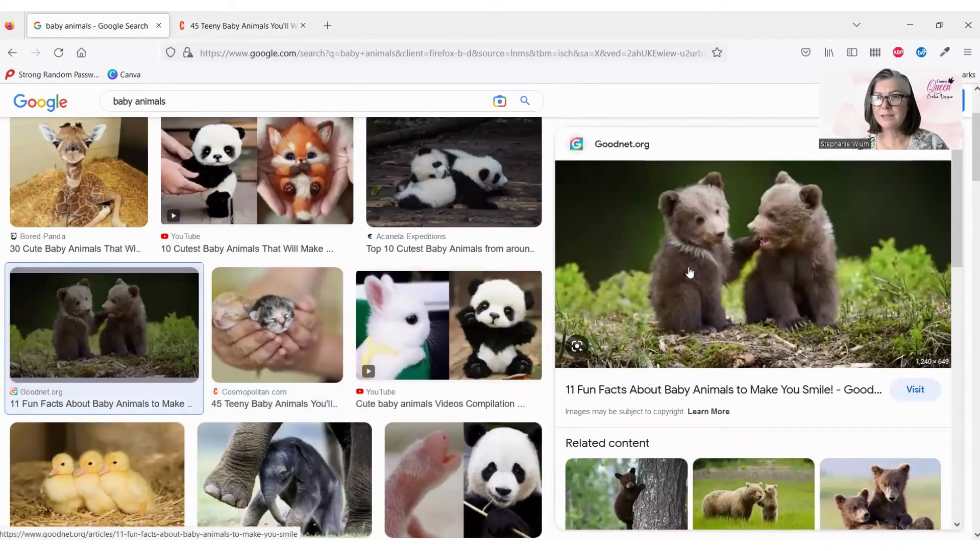
{"action": "right_click", "coordinate": [689, 273]}
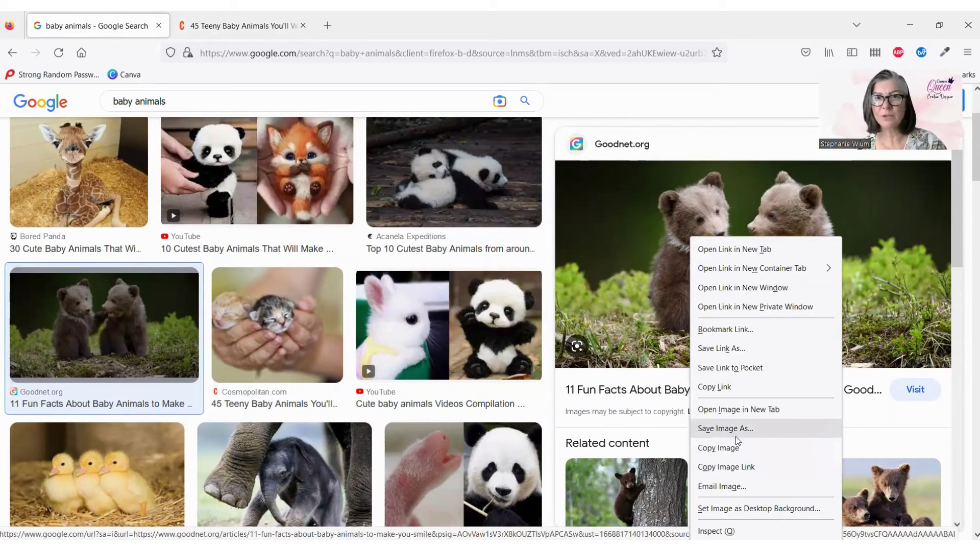
{"action": "left_click", "coordinate": [734, 450]}
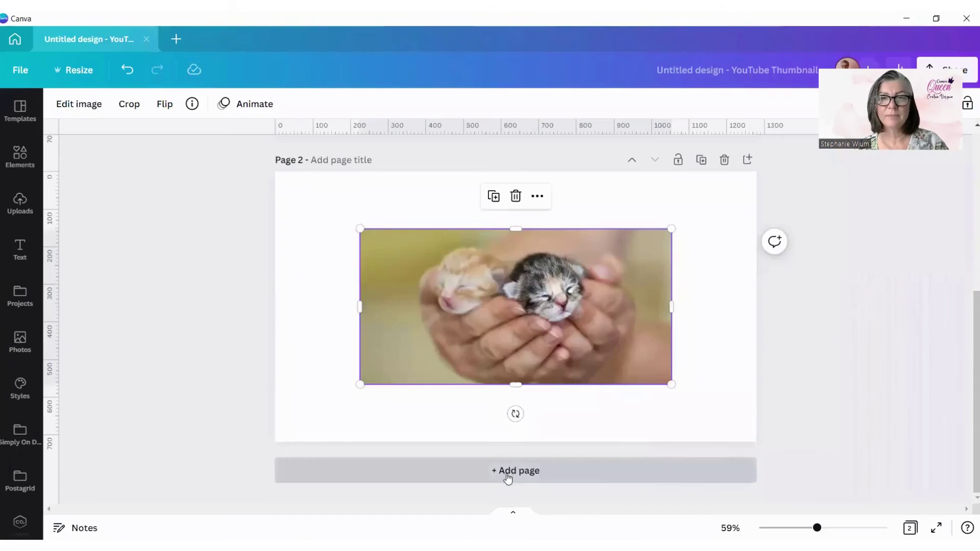
{"action": "left_click", "coordinate": [508, 472]}
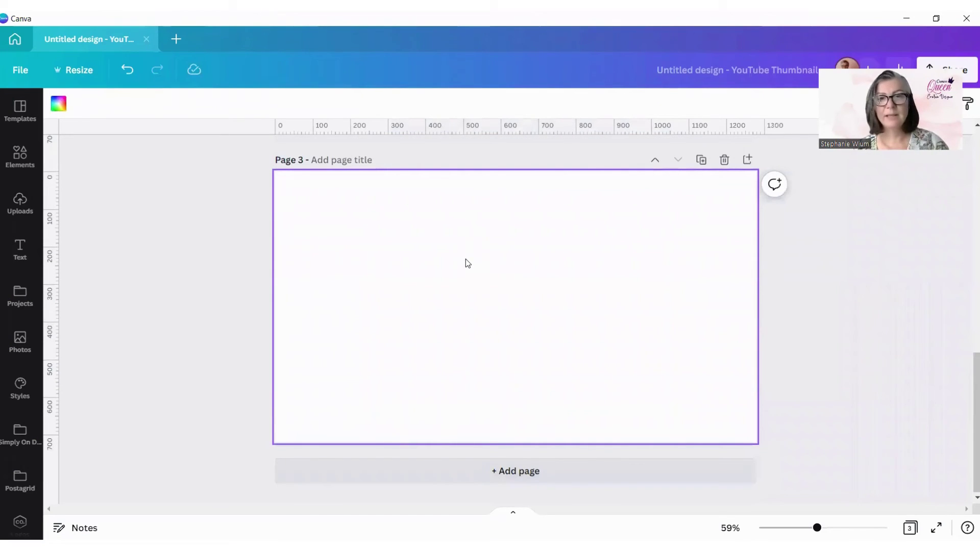
Paste the copied bear cubs image onto the blank Page 3.
{"action": "key", "text": "ctrl+v"}
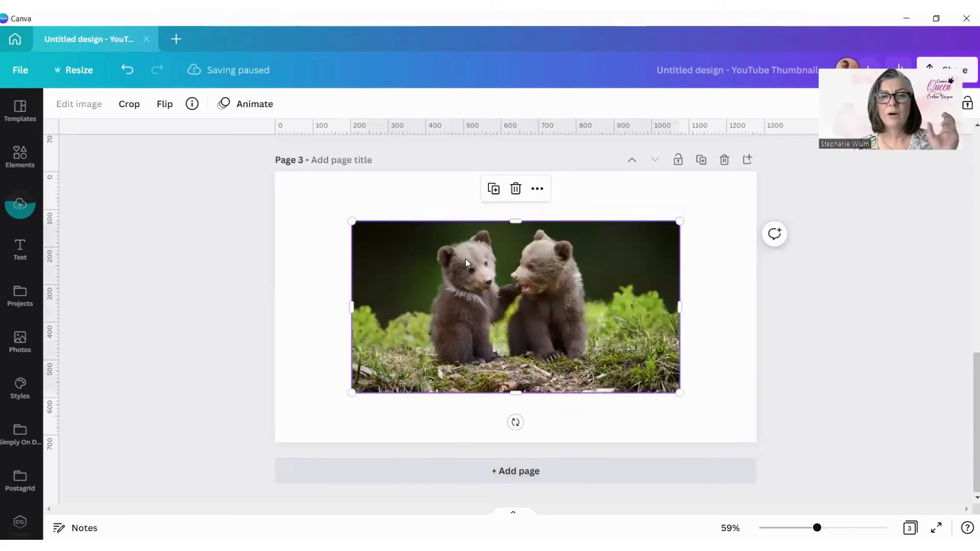